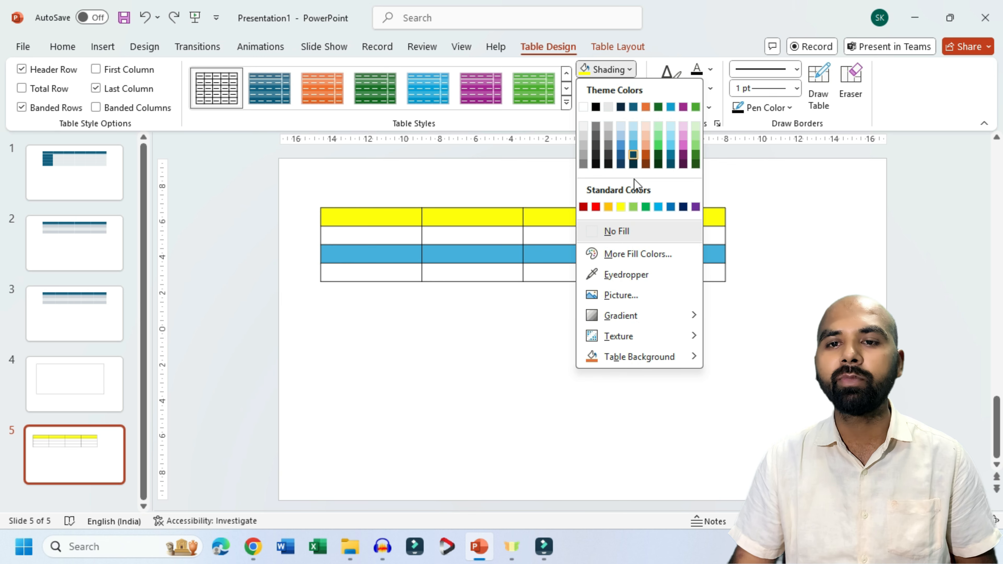
Step: Fill the table's third row with the custom light green #A3EB7B at 0% transparency
{"action": "left_click", "coordinate": [625, 255]}
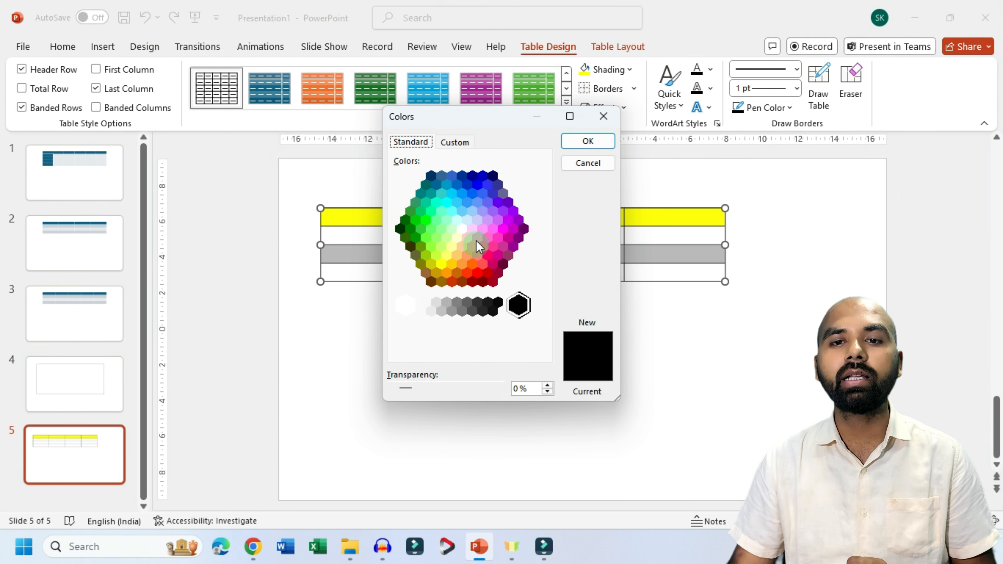
{"action": "left_click", "coordinate": [479, 225]}
{"action": "left_click", "coordinate": [491, 210]}
{"action": "left_click", "coordinate": [462, 144]}
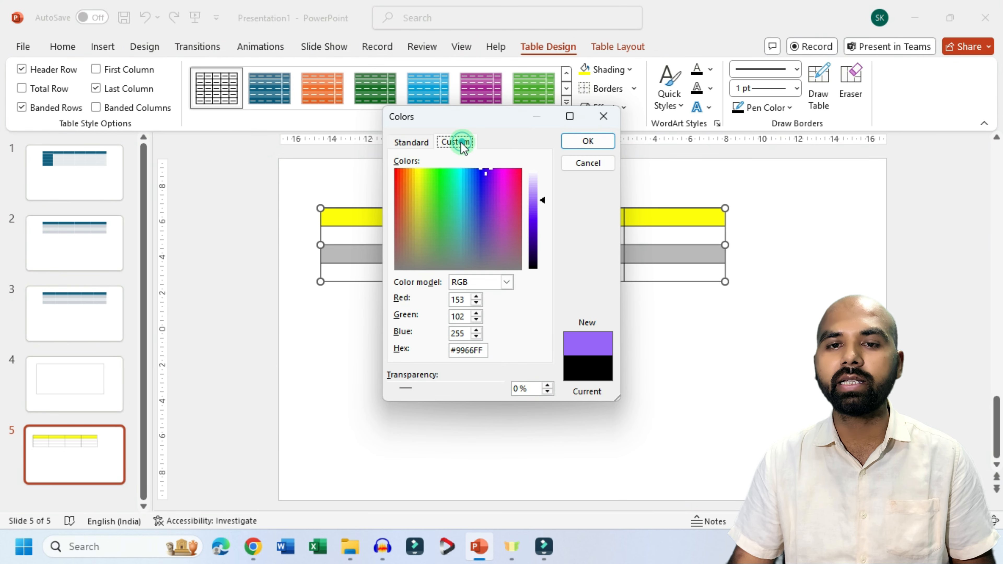
{"action": "left_click", "coordinate": [440, 220]}
{"action": "left_click", "coordinate": [430, 197]}
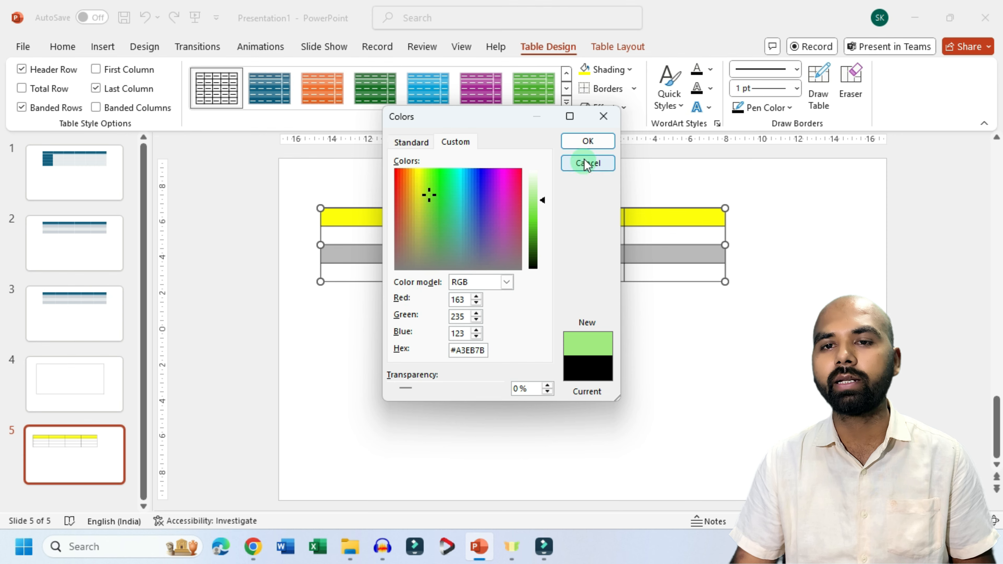
{"action": "left_click", "coordinate": [587, 142]}
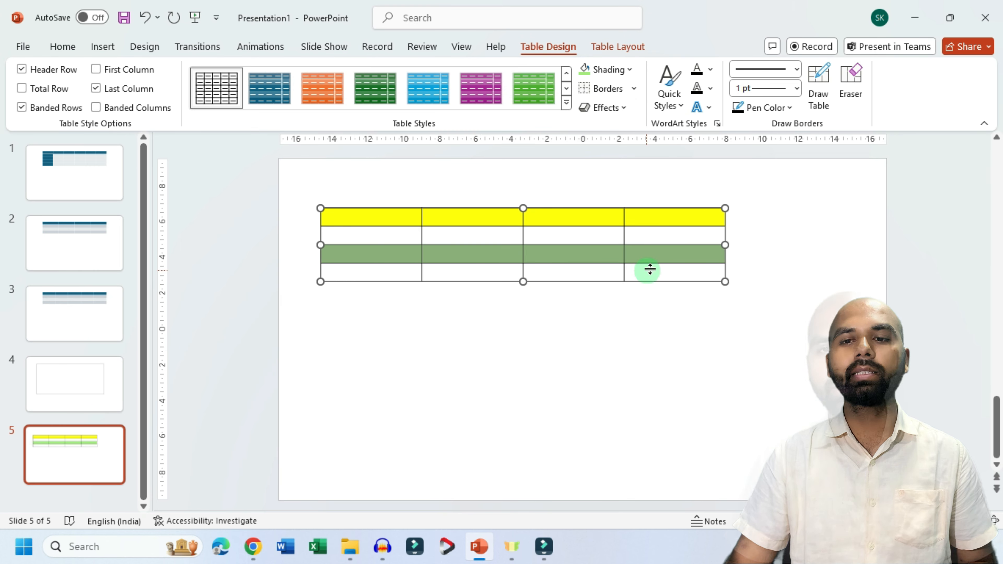
{"action": "left_click", "coordinate": [629, 70]}
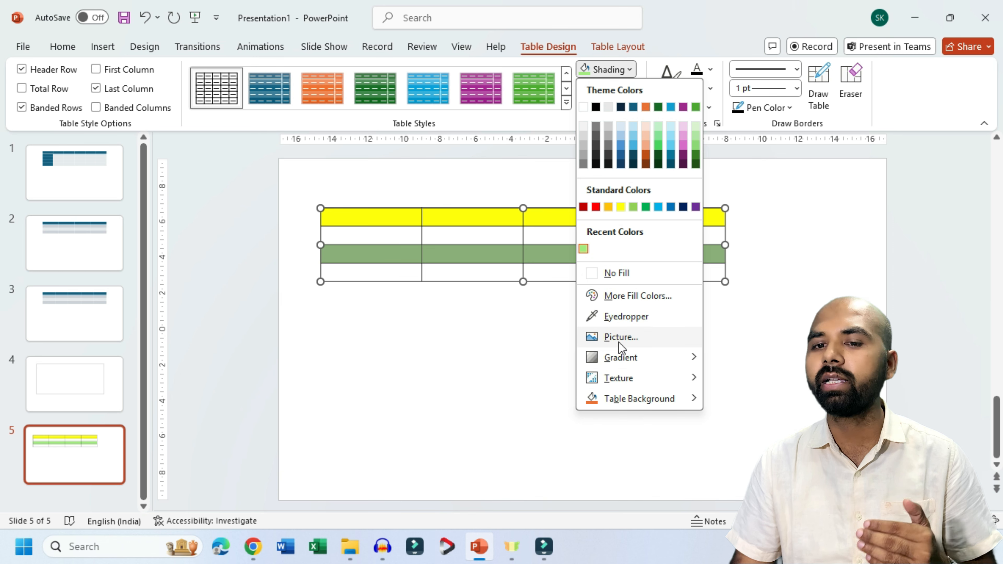
{"action": "mouse_move", "coordinate": [613, 382]}
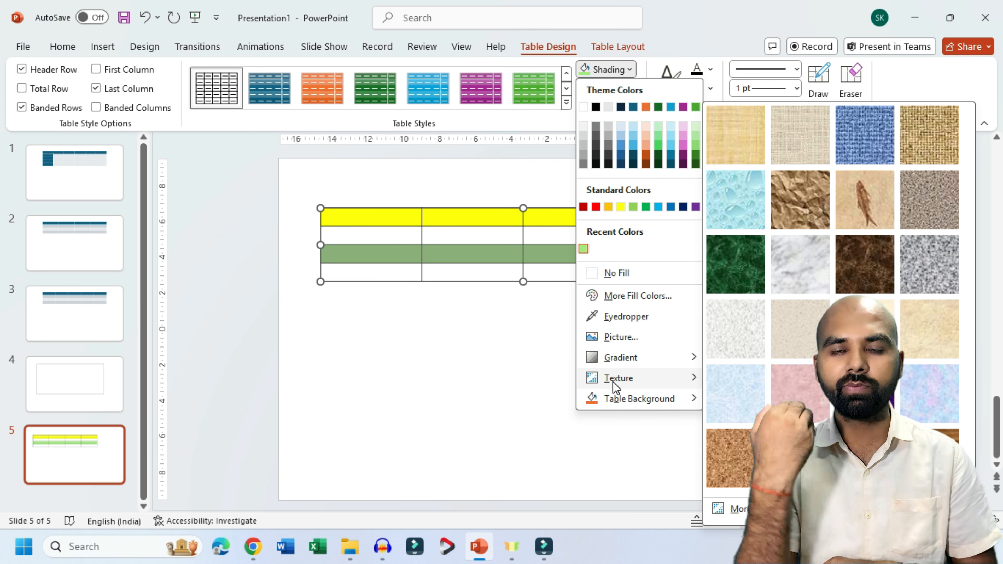
{"action": "left_click", "coordinate": [378, 351]}
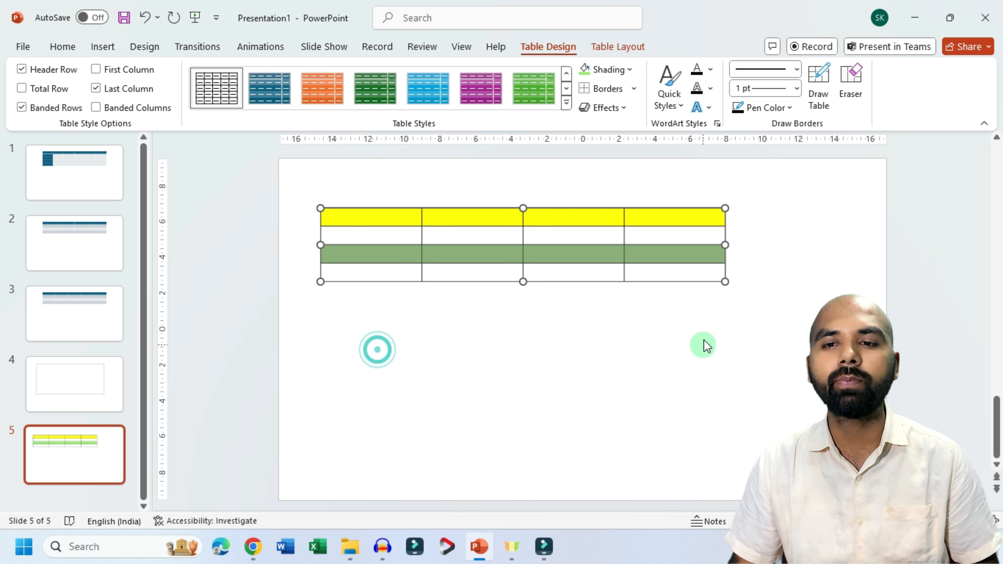
Step: Resize the table from its lower-right corner so it is about two and a half times as tall and slightly narrower
{"action": "left_click_drag", "start_coordinate": [725, 283], "coordinate": [711, 394]}
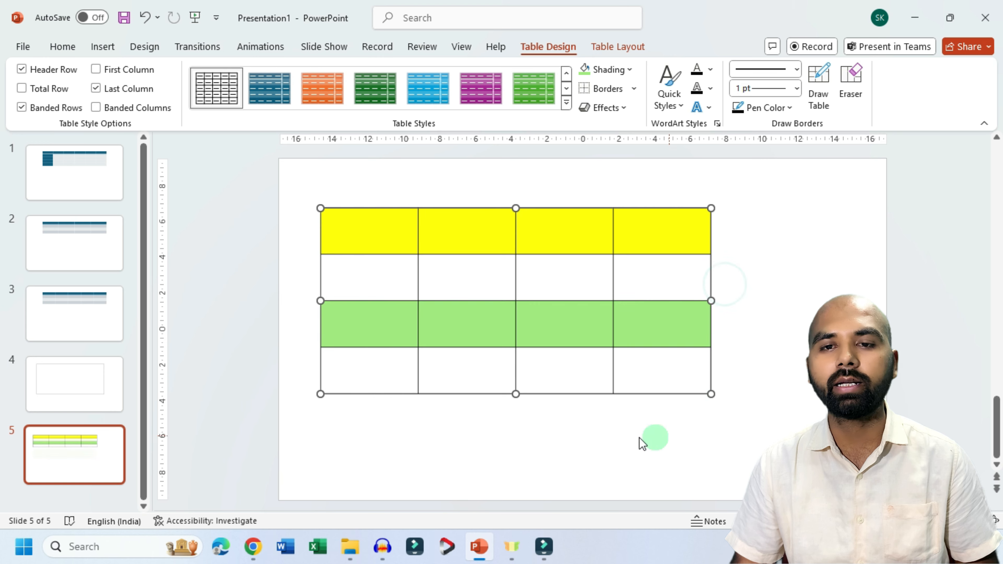
Step: Apply a gradient fill to the first cell of the table's second row
{"action": "left_click", "coordinate": [370, 288]}
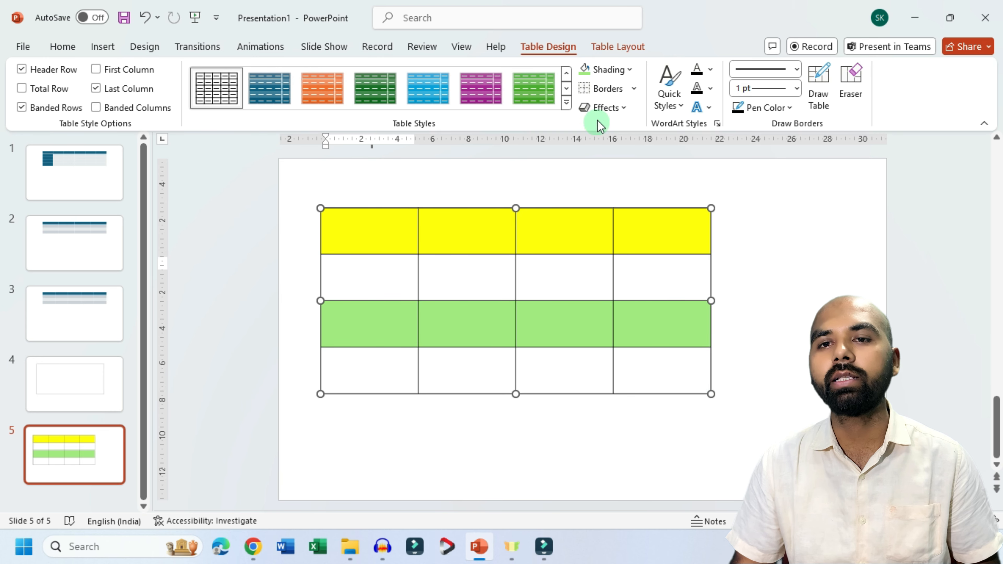
{"action": "left_click", "coordinate": [628, 71]}
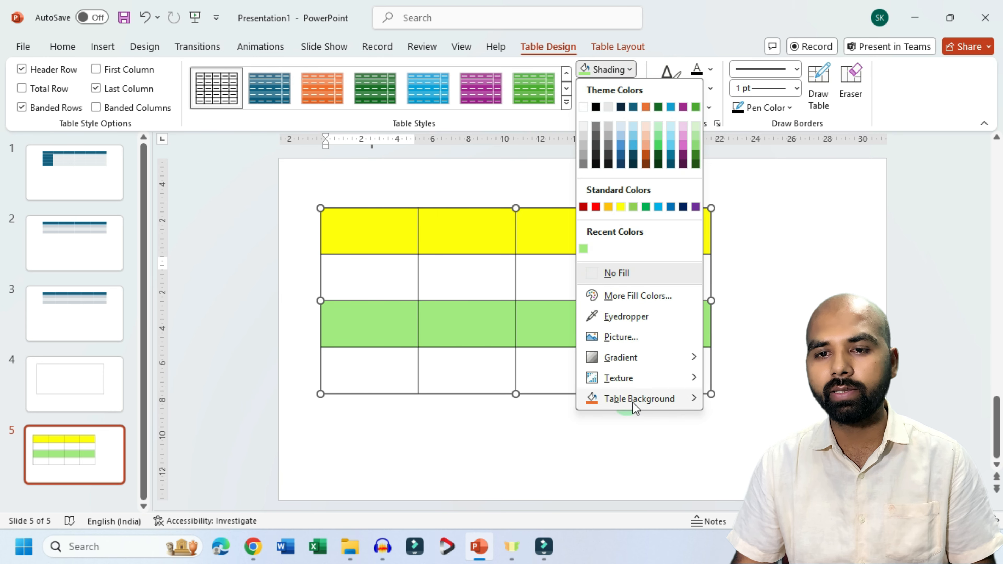
{"action": "mouse_move", "coordinate": [635, 361]}
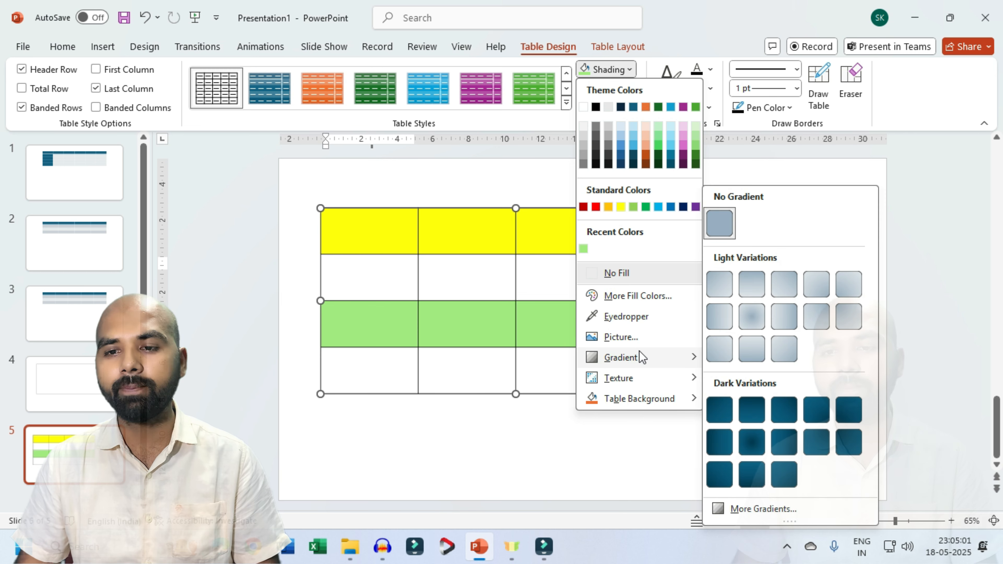
{"action": "left_click", "coordinate": [737, 508]}
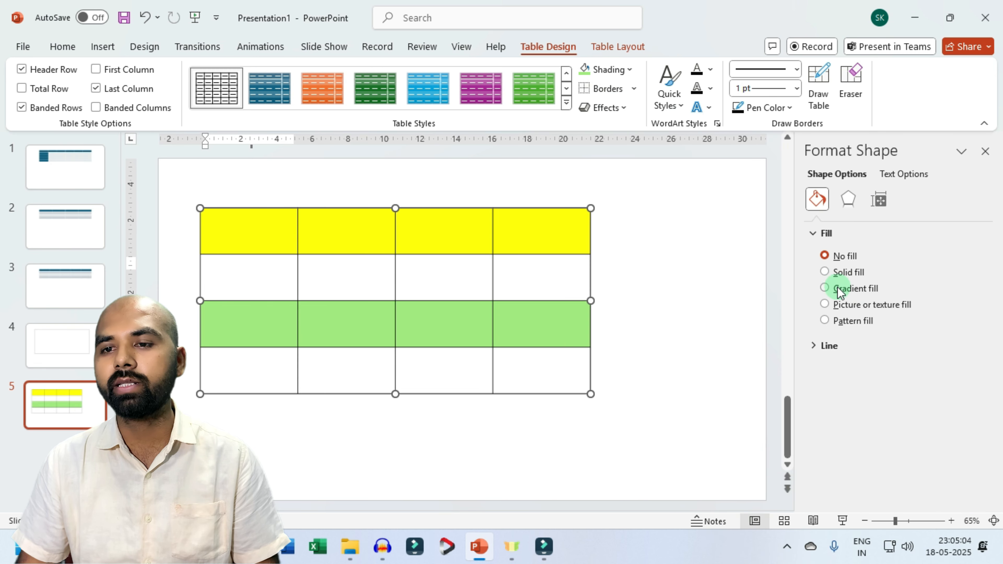
{"action": "left_click", "coordinate": [828, 290]}
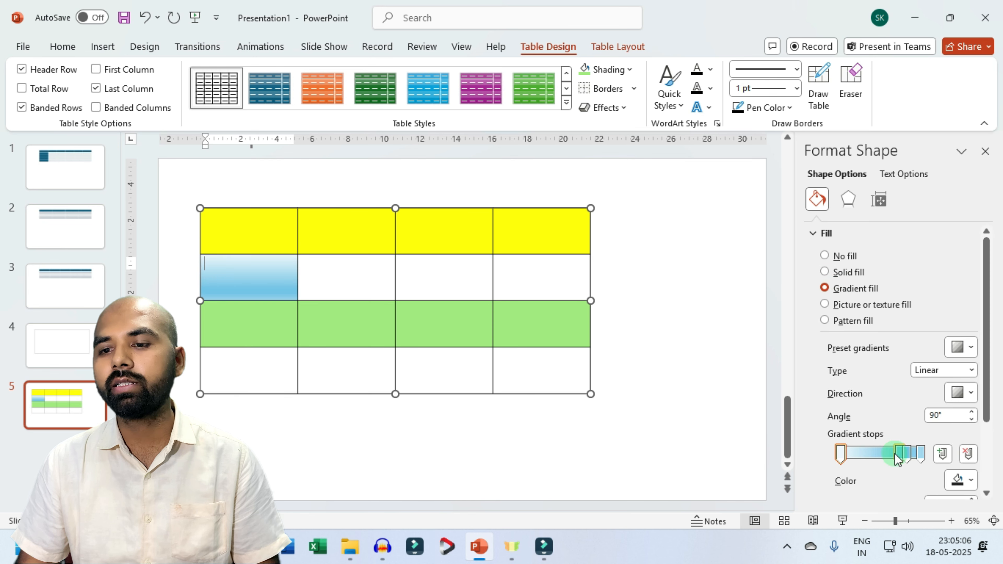
Step: Shift the cell's second gradient stop toward the start and colour it red, and colour the third stop green
{"action": "left_click_drag", "start_coordinate": [899, 458], "coordinate": [872, 457]}
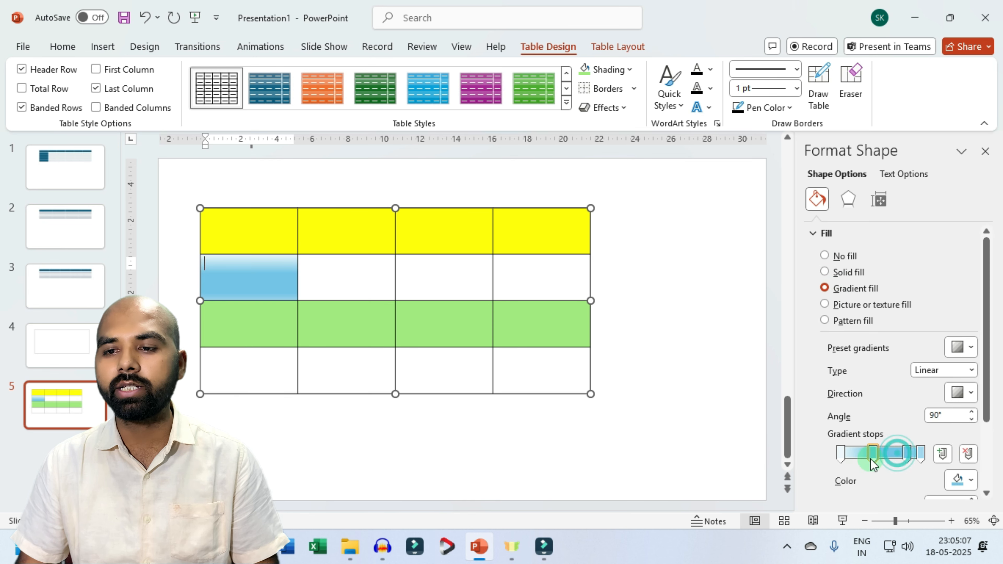
{"action": "left_click", "coordinate": [972, 482]}
{"action": "left_click", "coordinate": [893, 381]}
{"action": "left_click", "coordinate": [907, 454]}
{"action": "left_click", "coordinate": [969, 482]}
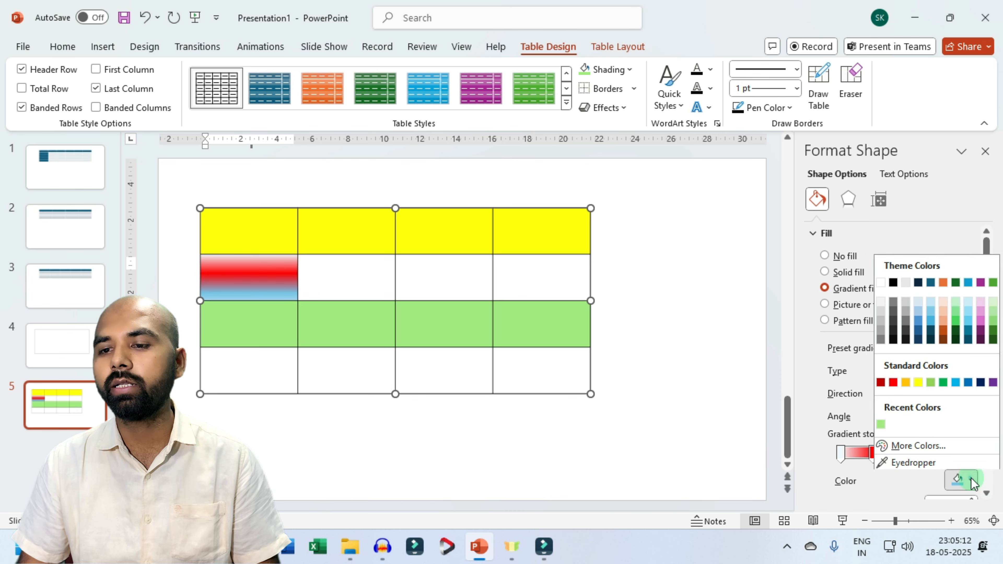
{"action": "left_click", "coordinate": [993, 282]}
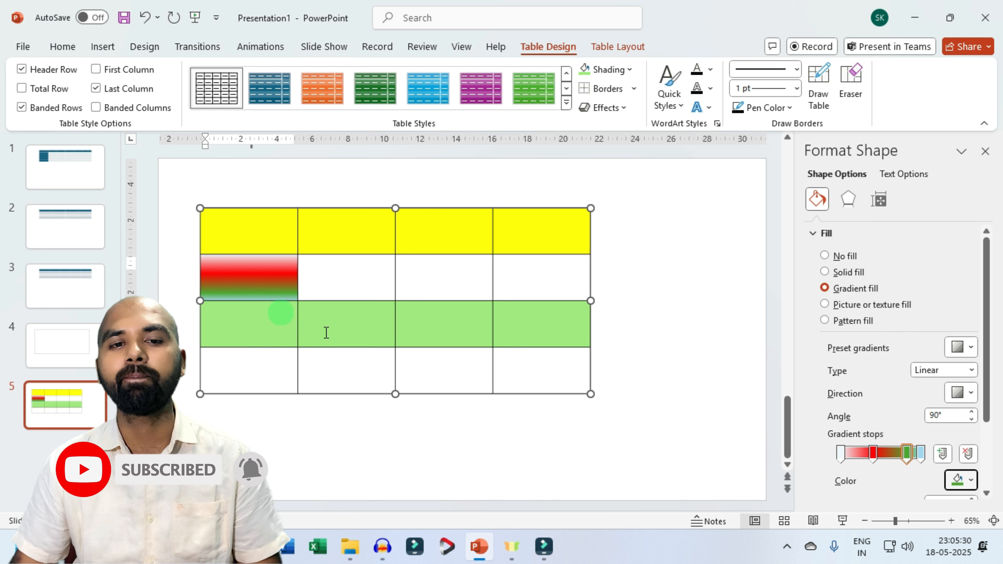
Step: Fill the last cell of the second row with the grey granite-like texture
{"action": "left_click_drag", "start_coordinate": [343, 278], "coordinate": [529, 278]}
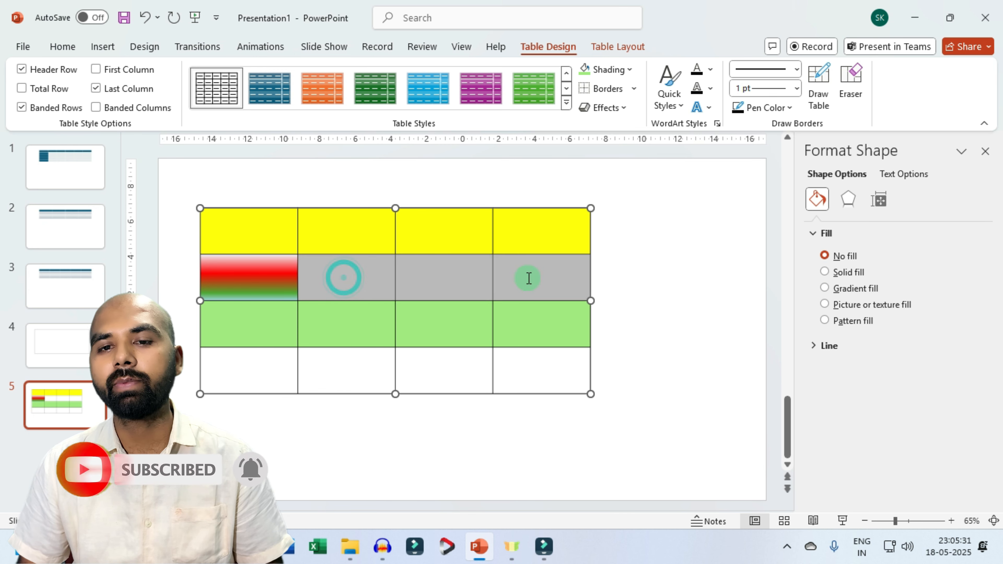
{"action": "left_click", "coordinate": [479, 317]}
{"action": "left_click", "coordinate": [517, 279]}
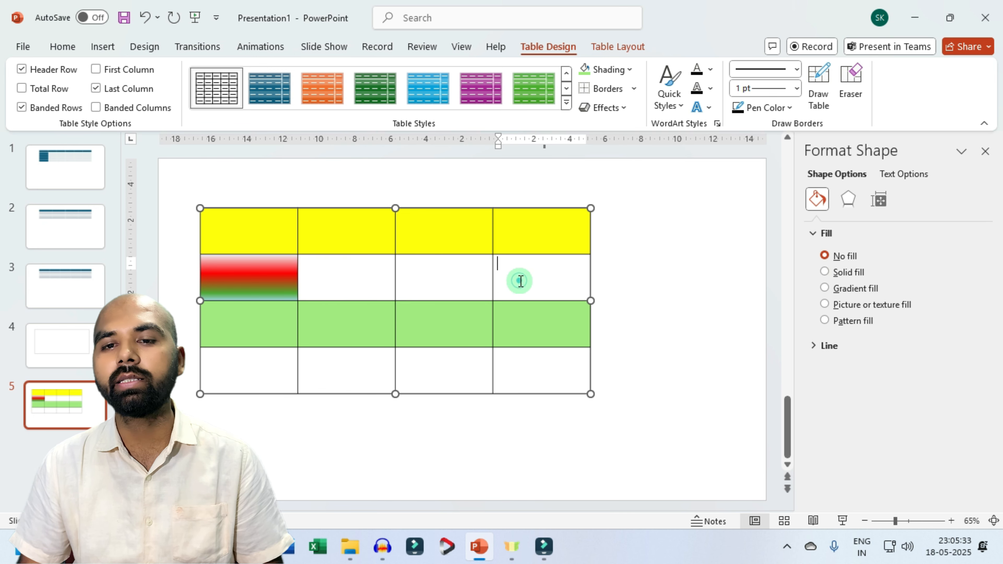
{"action": "left_click", "coordinate": [636, 72]}
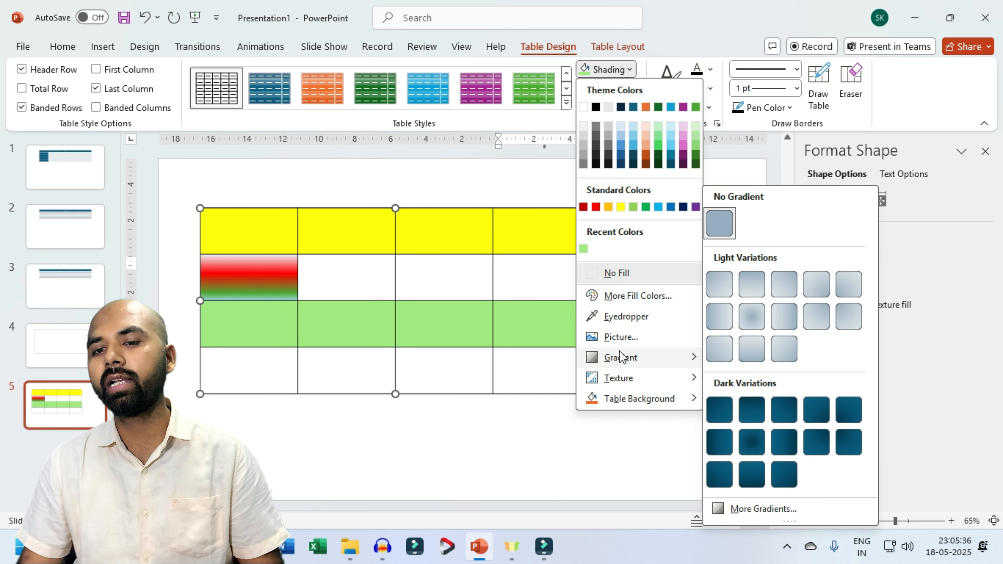
{"action": "mouse_move", "coordinate": [626, 381]}
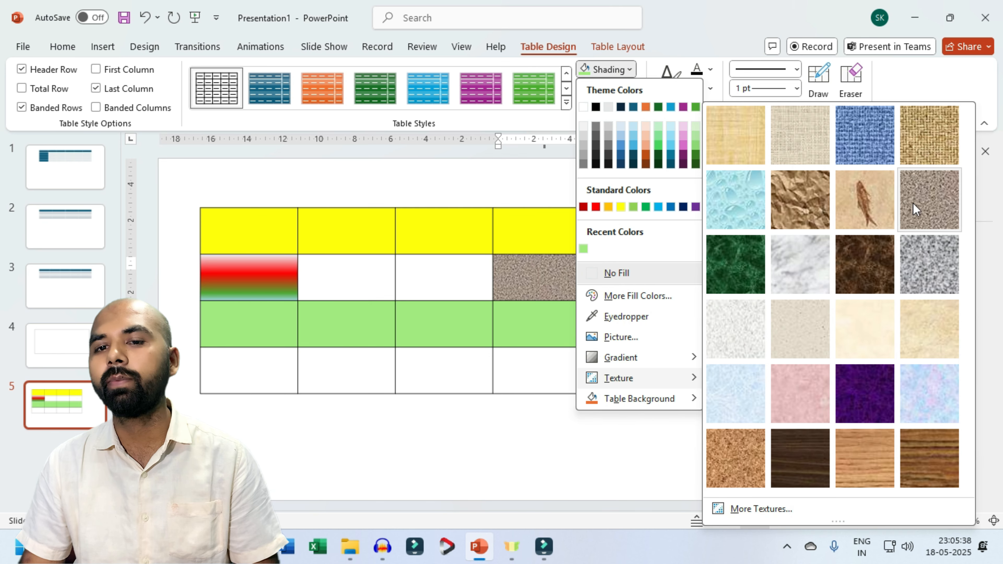
{"action": "left_click", "coordinate": [916, 265]}
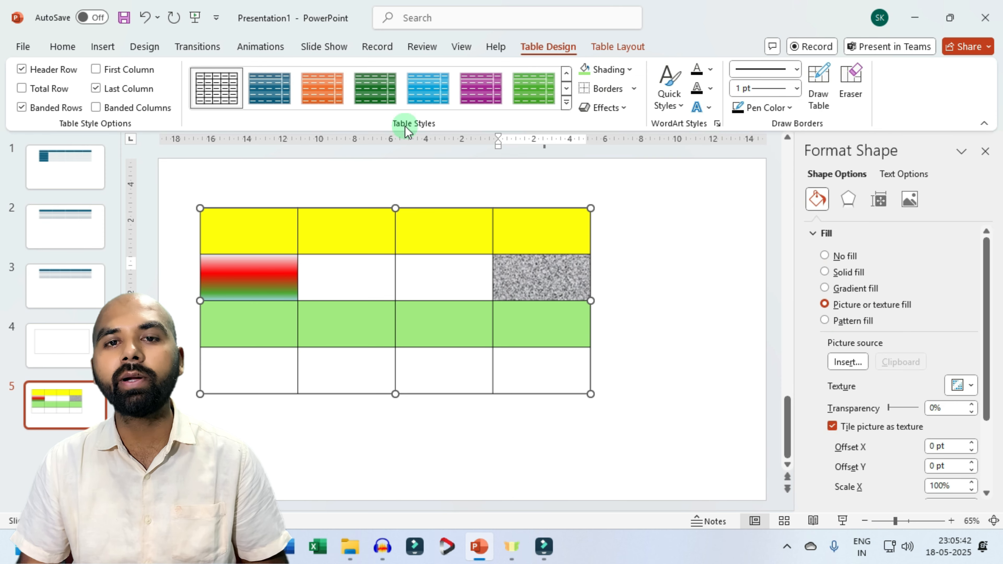
Step: Select the whole table and remove the shading from all its cells with No Fill
{"action": "left_click", "coordinate": [629, 69]}
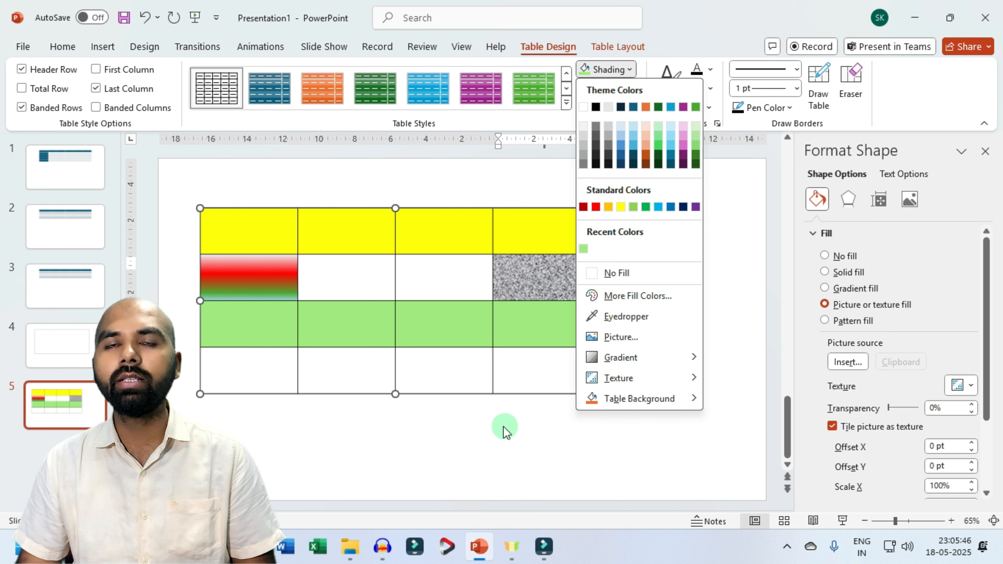
{"action": "left_click", "coordinate": [474, 437]}
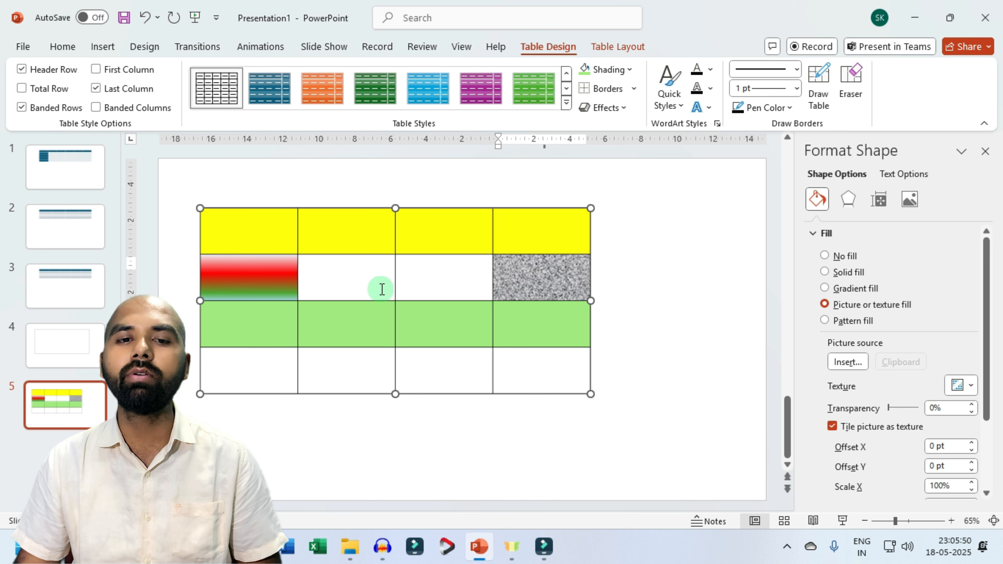
{"action": "left_click", "coordinate": [206, 209]}
{"action": "left_click", "coordinate": [628, 70]}
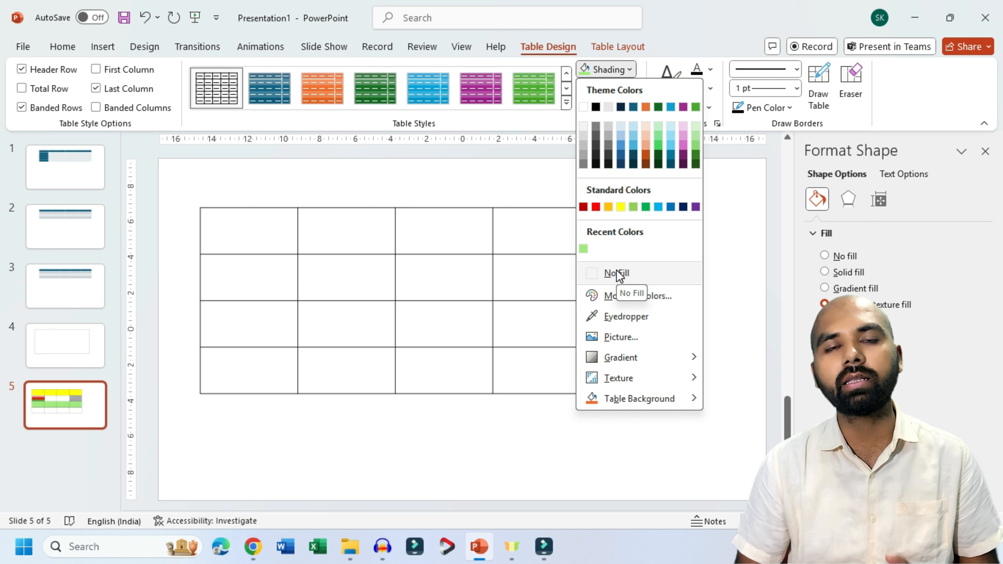
{"action": "left_click", "coordinate": [617, 273]}
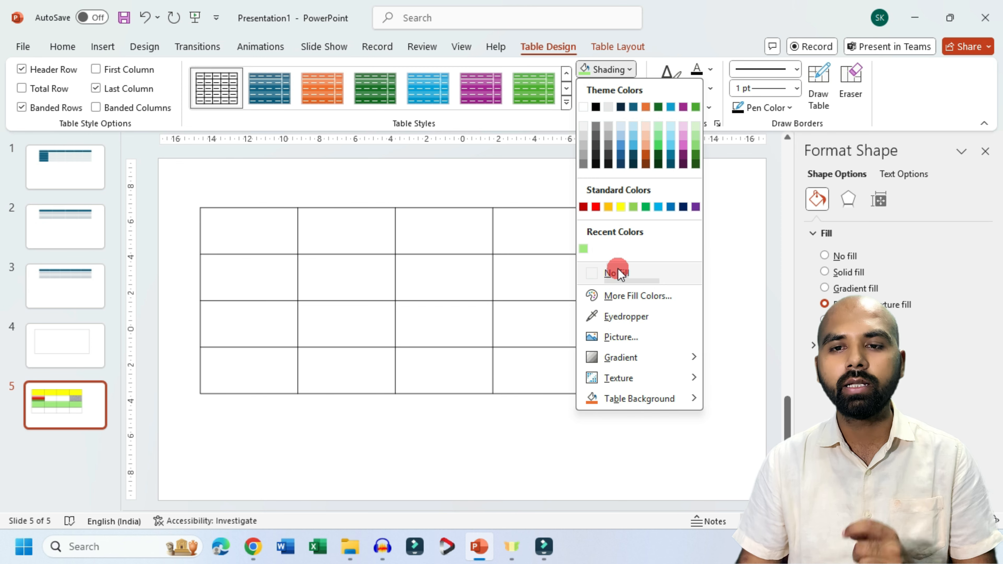
{"action": "left_click", "coordinate": [518, 291]}
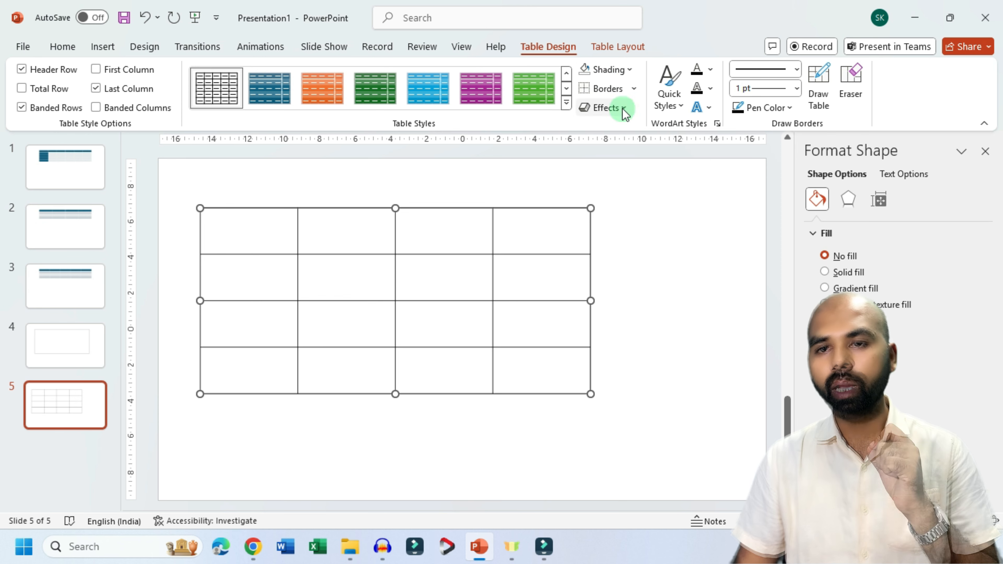
Step: Remove every border from the table with No Border and deselect it
{"action": "left_click", "coordinate": [634, 90]}
{"action": "left_click", "coordinate": [608, 104]}
{"action": "left_click", "coordinate": [653, 296]}
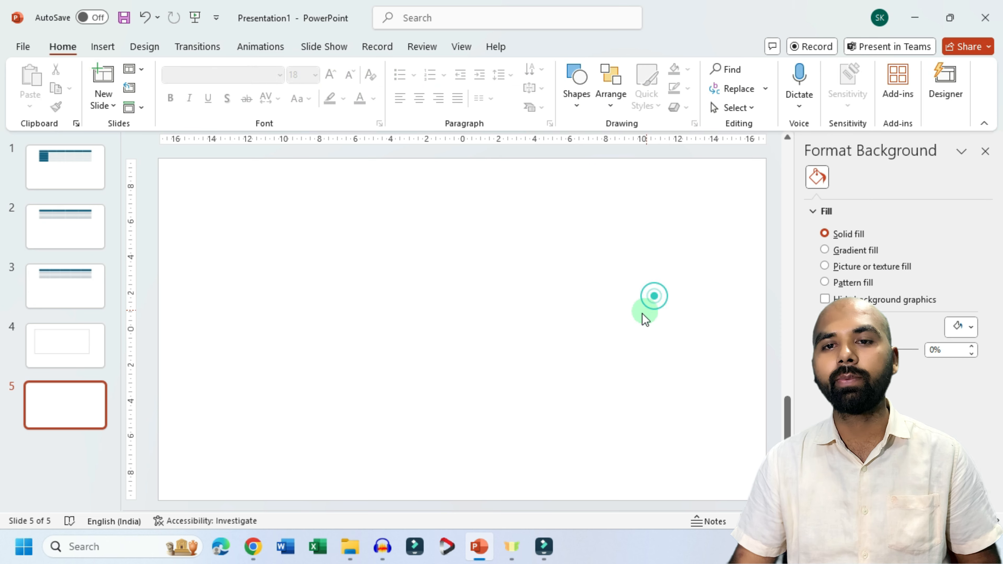
Step: Select the whole borderless table and add Inside Borders to it
{"action": "left_click", "coordinate": [380, 296]}
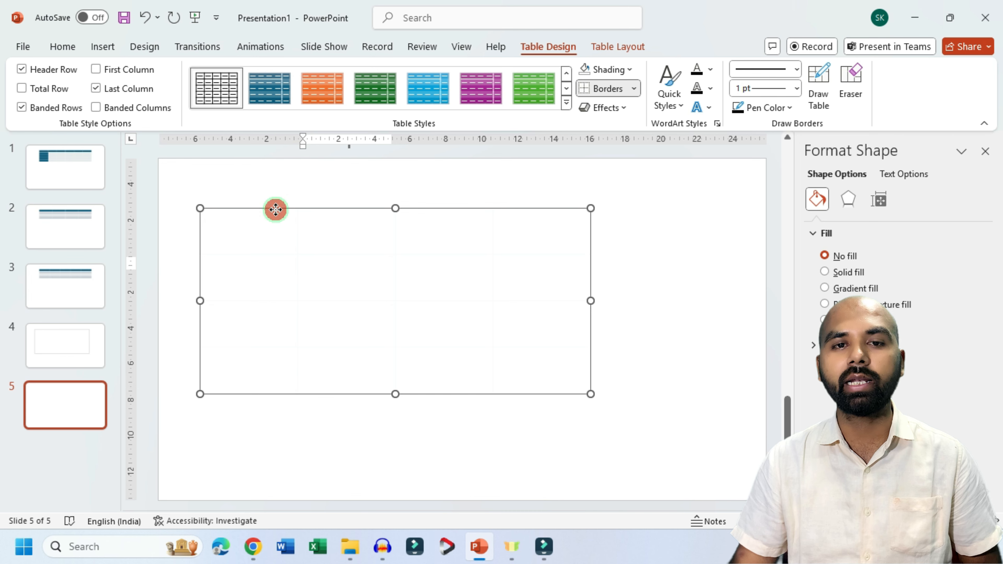
{"action": "left_click", "coordinate": [275, 209]}
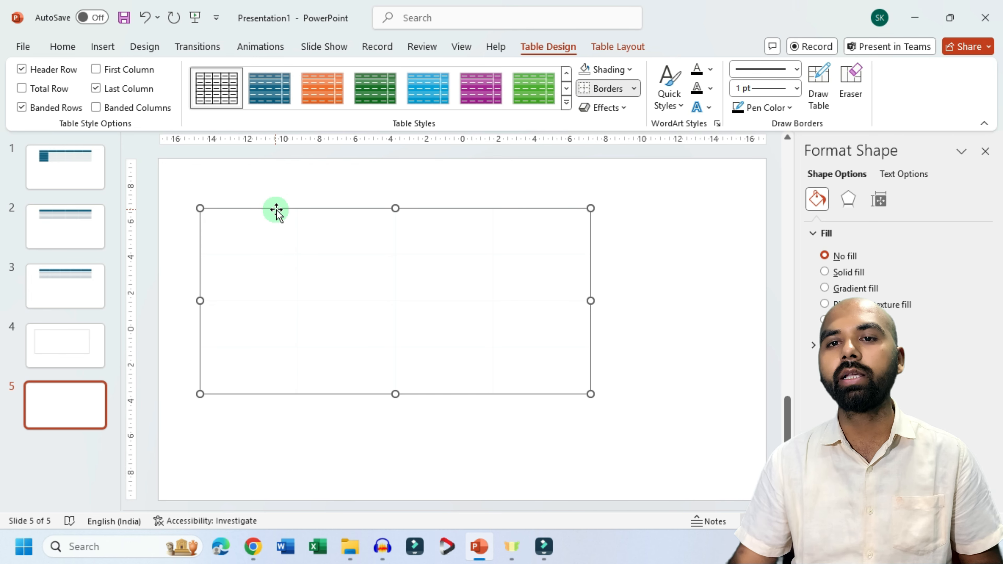
{"action": "left_click", "coordinate": [634, 88]}
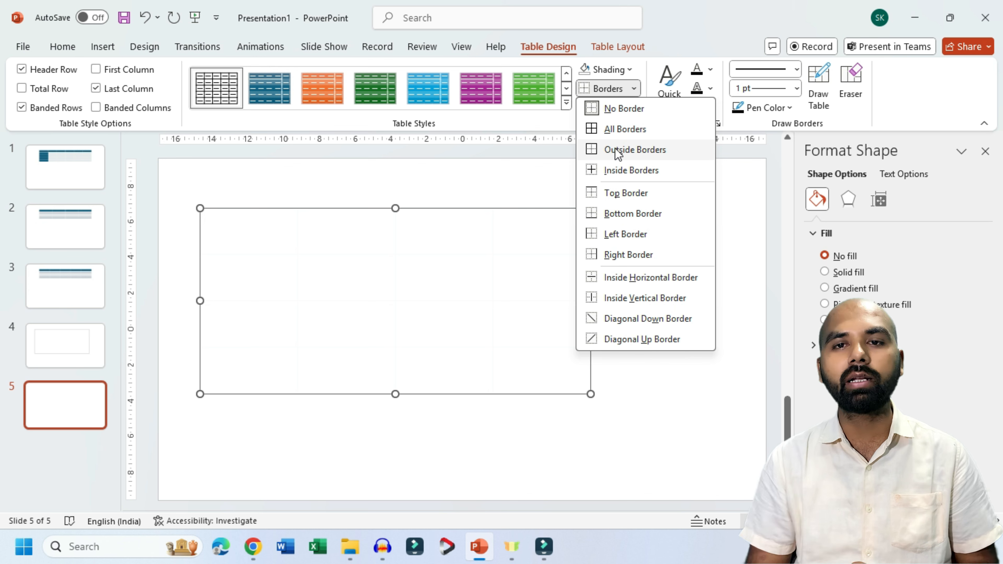
{"action": "left_click", "coordinate": [618, 171]}
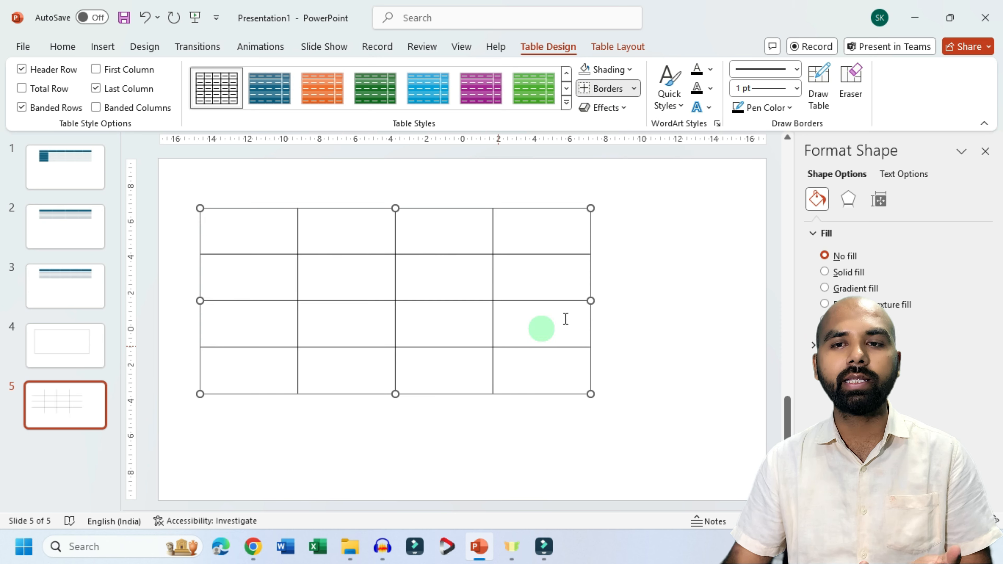
{"action": "left_click", "coordinate": [649, 318]}
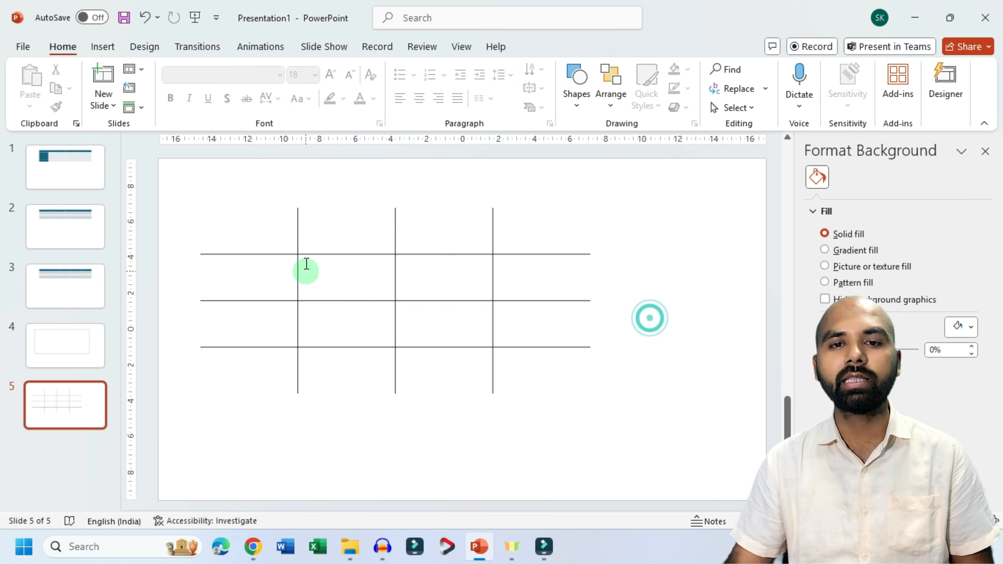
Step: Reselect the whole table and add Outside Borders around it
{"action": "left_click", "coordinate": [398, 294]}
{"action": "left_click", "coordinate": [378, 212]}
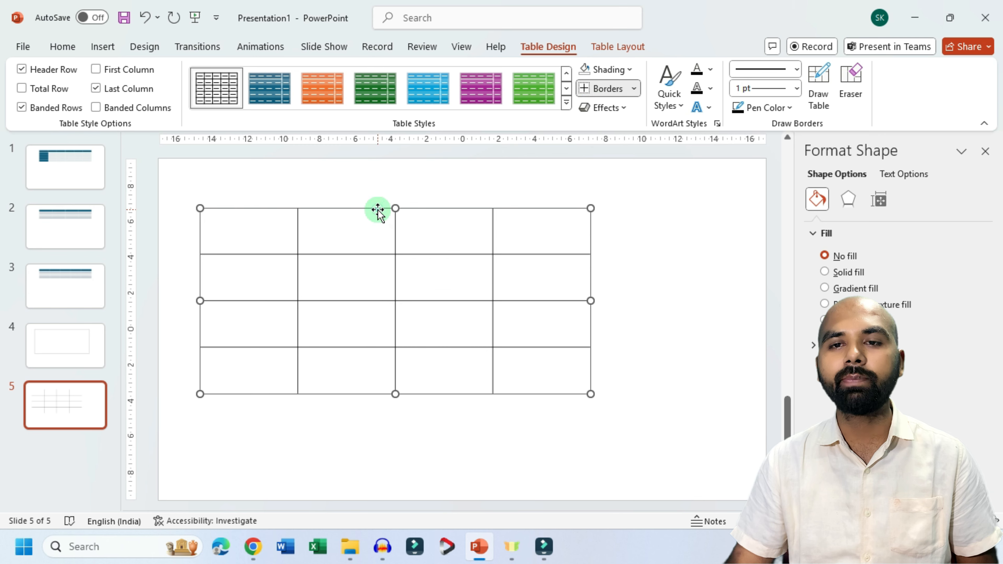
{"action": "left_click", "coordinate": [634, 88]}
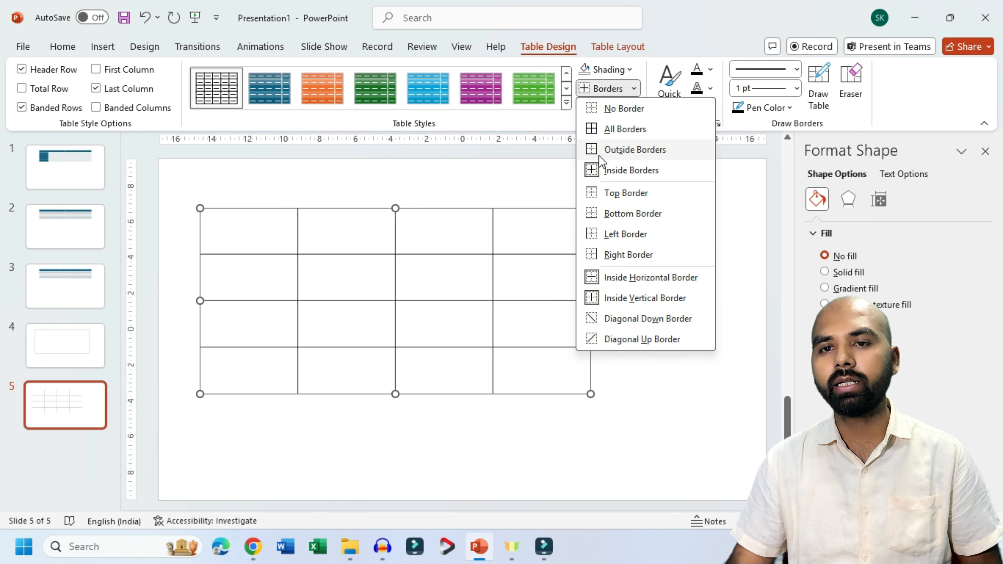
{"action": "left_click", "coordinate": [614, 150]}
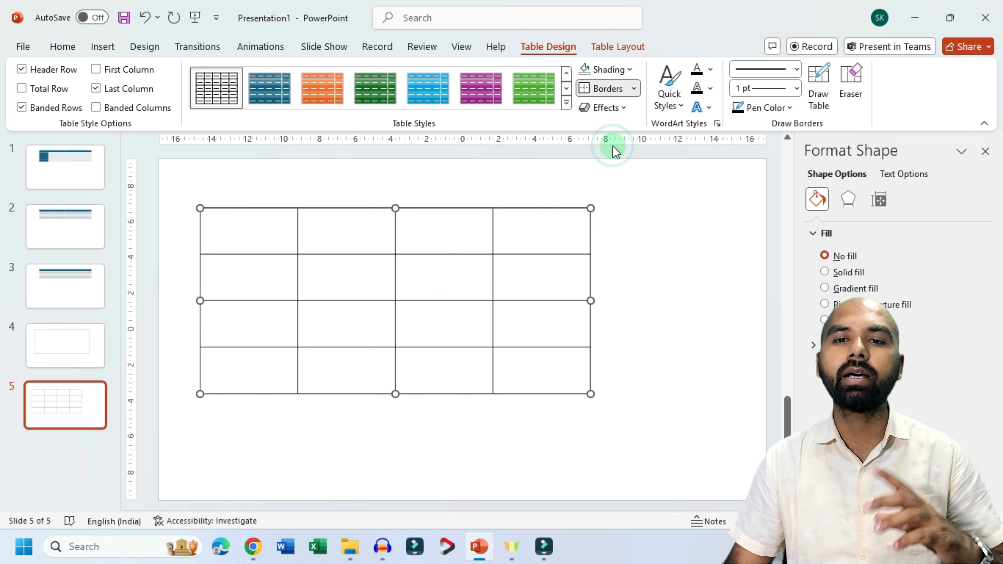
Step: Remove every border from the selected table with No Border, and restore the full grid with All Borders
{"action": "left_click", "coordinate": [633, 88]}
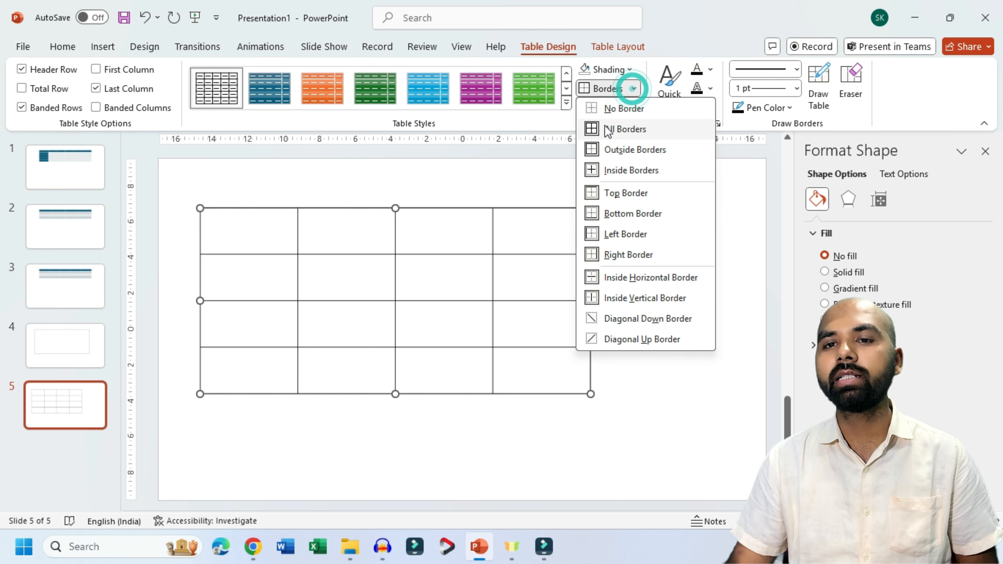
{"action": "left_click", "coordinate": [611, 113]}
{"action": "left_click", "coordinate": [632, 88]}
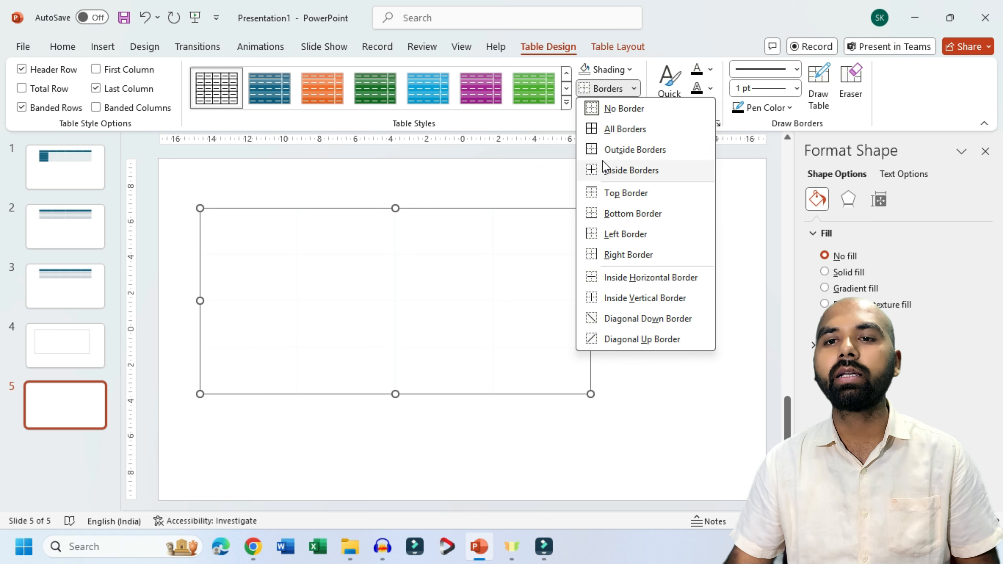
{"action": "left_click", "coordinate": [602, 133]}
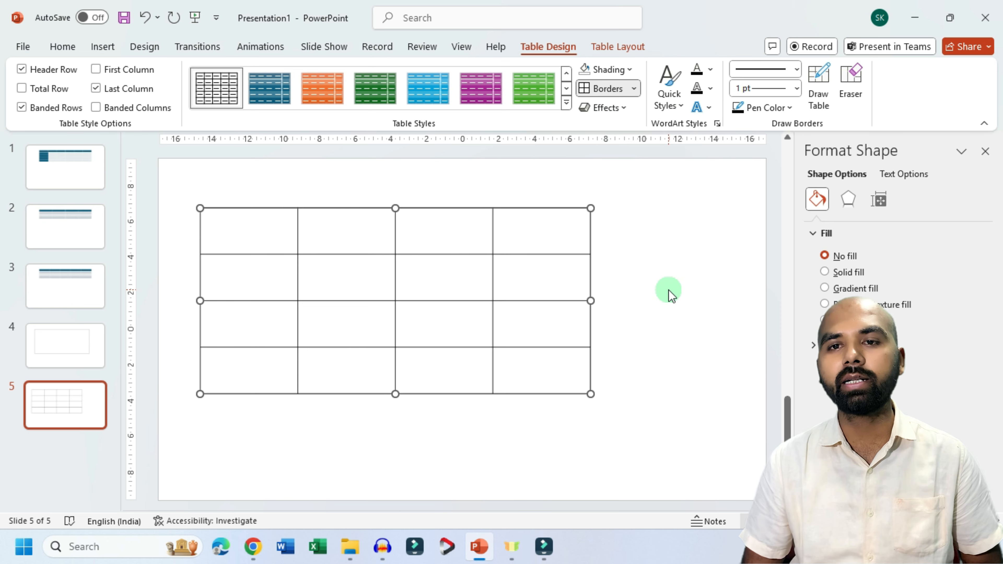
Step: Preview the Cell Bevel and Shadow effects on the table without applying any
{"action": "left_click", "coordinate": [625, 108]}
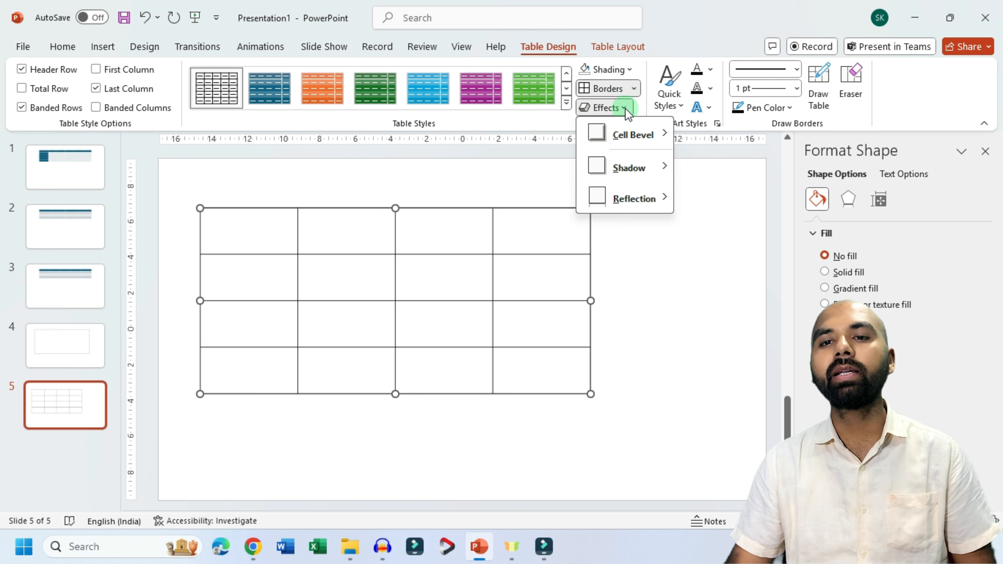
{"action": "mouse_move", "coordinate": [650, 143]}
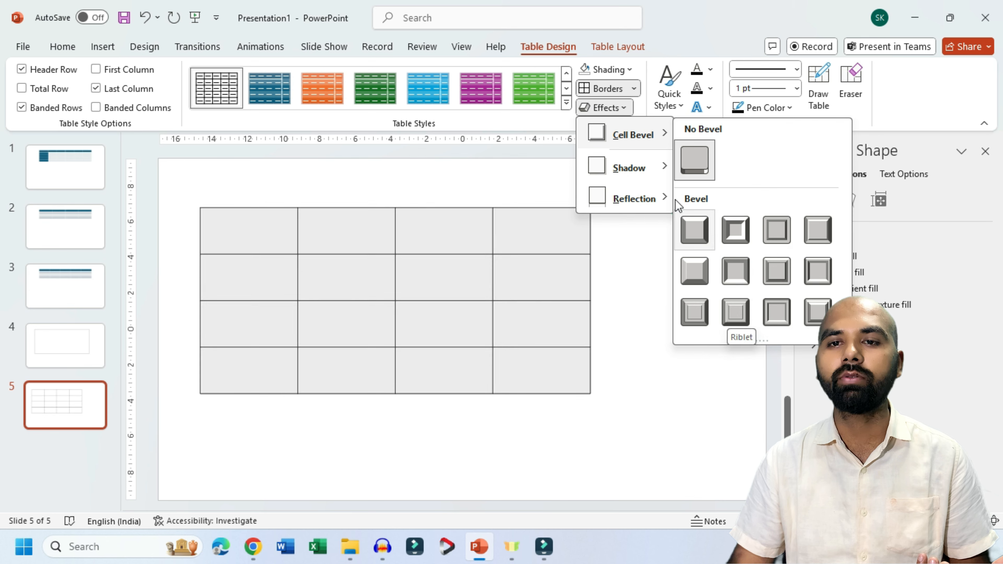
{"action": "mouse_move", "coordinate": [649, 178]}
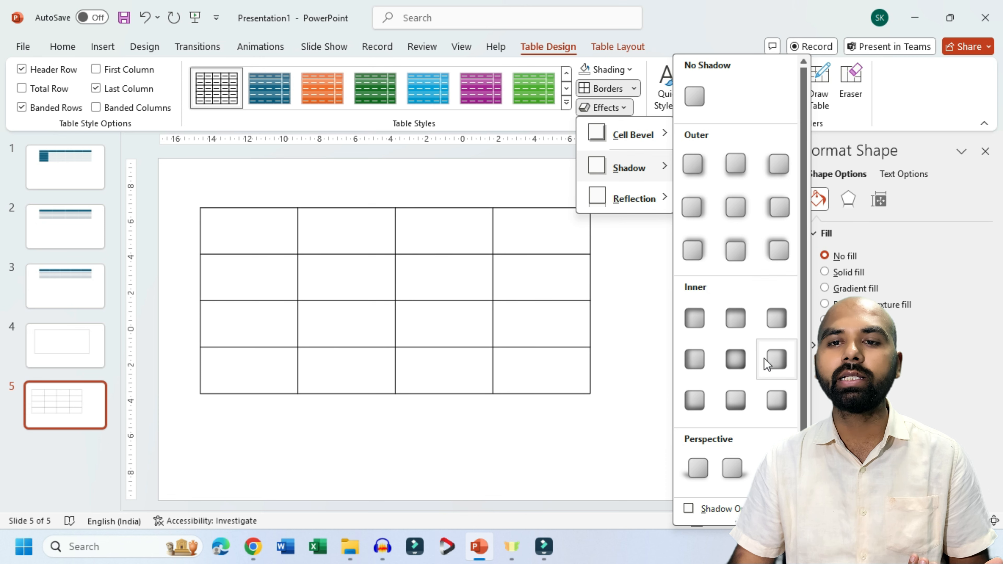
Step: Apply the dark blue Medium table style with a solid last column and add the shortest 4 pt reflection variation to the table
{"action": "left_click", "coordinate": [566, 105]}
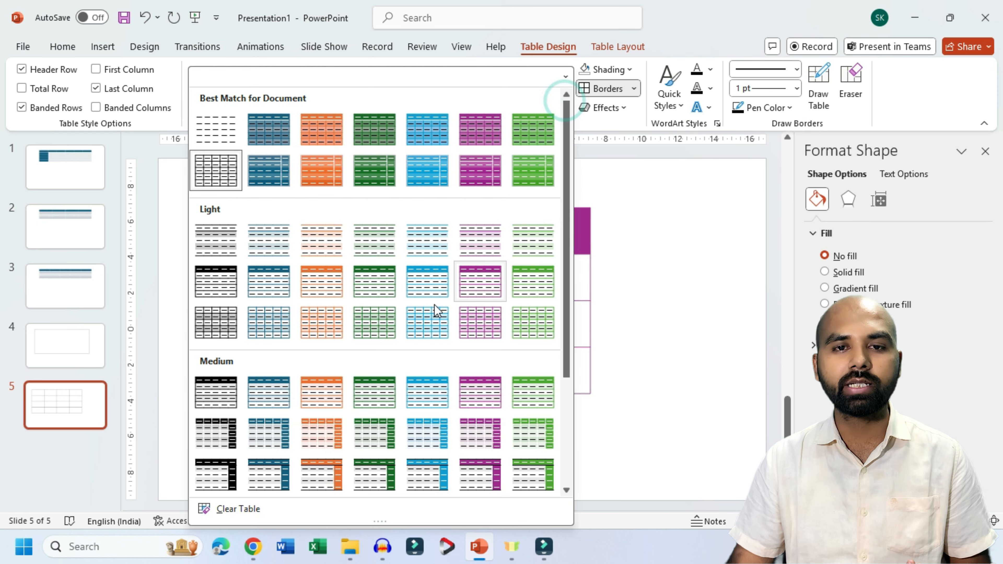
{"action": "left_click", "coordinate": [266, 435]}
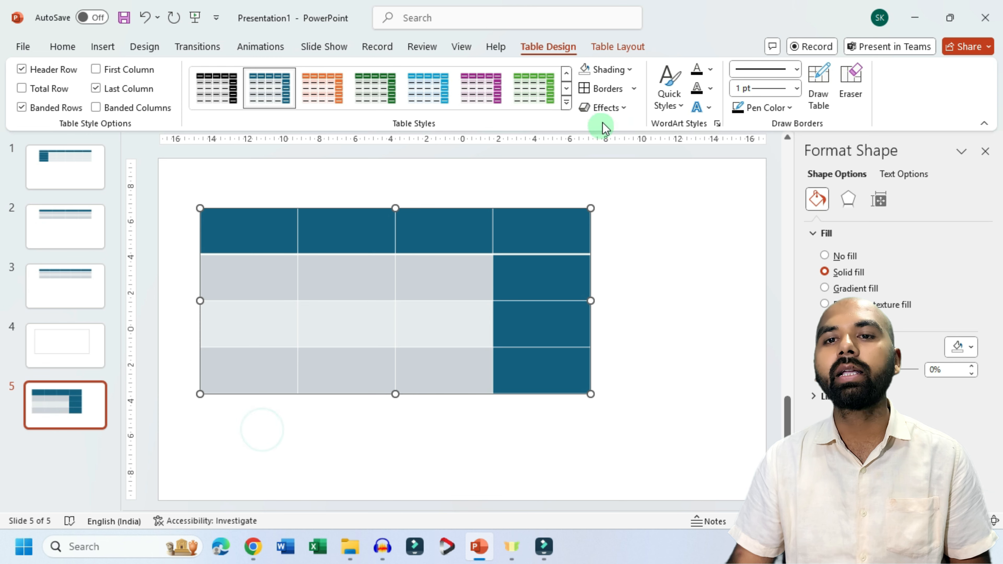
{"action": "left_click", "coordinate": [623, 109]}
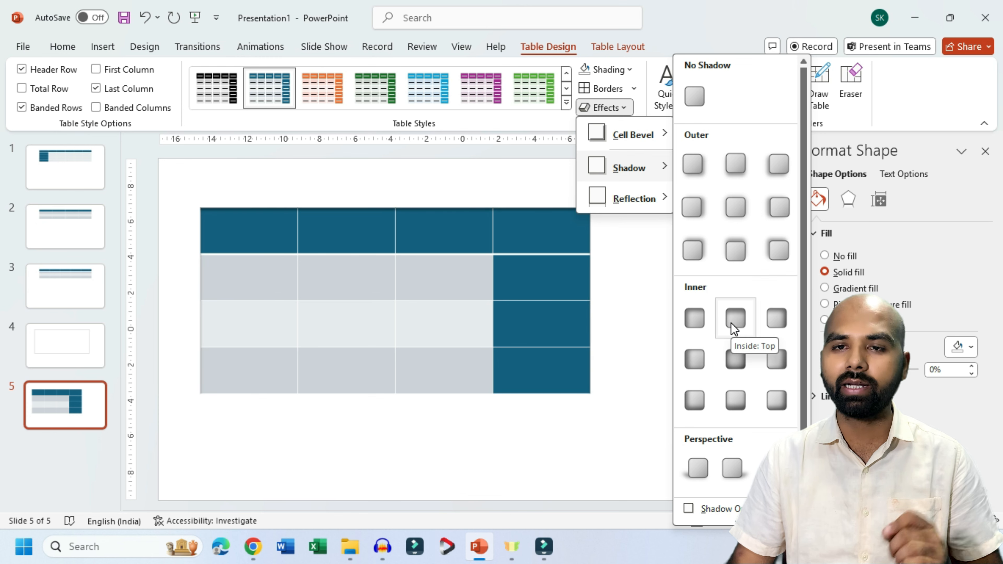
{"action": "mouse_move", "coordinate": [639, 211]}
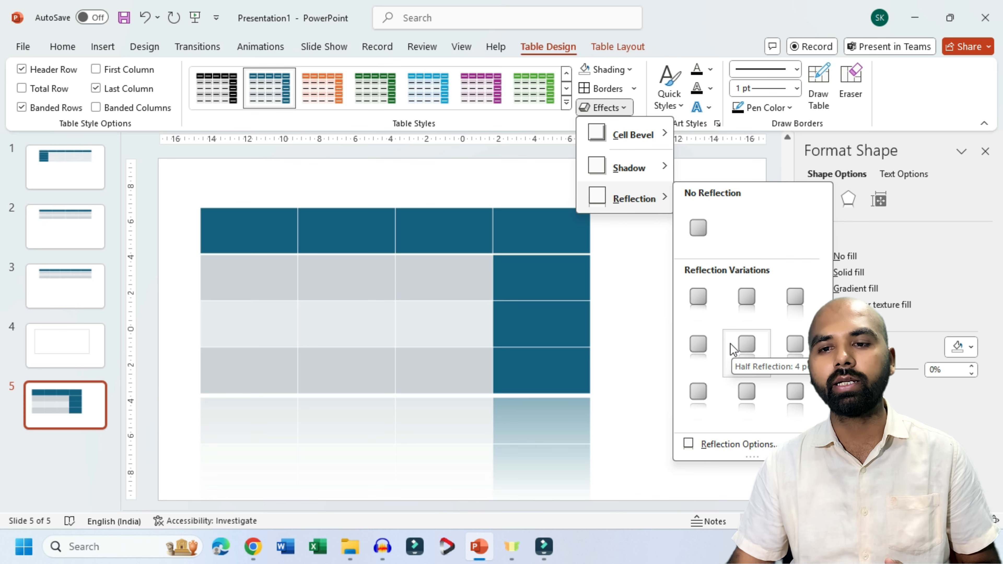
{"action": "left_click", "coordinate": [704, 350]}
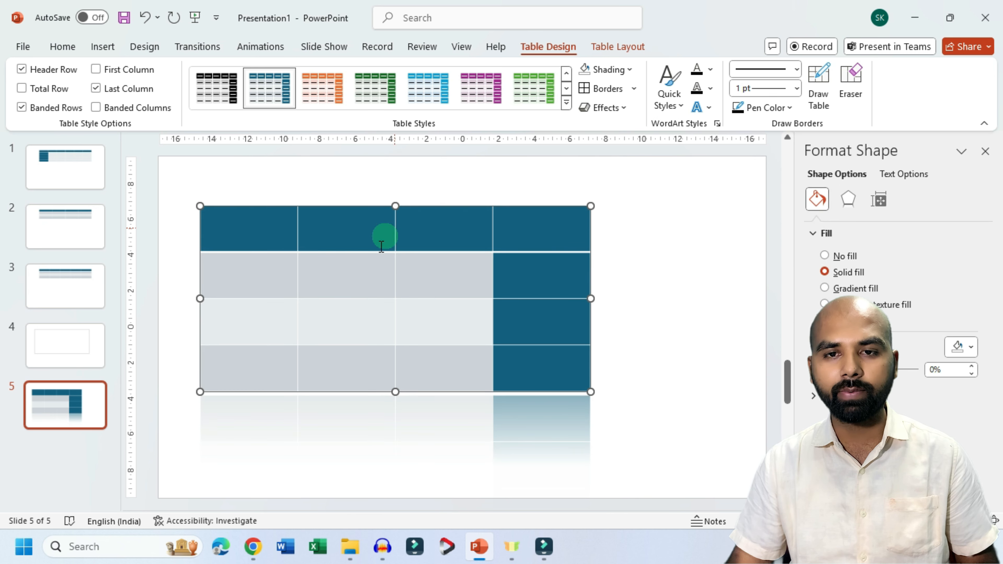
Step: Restore the plain black grid table style without fill on the table
{"action": "left_click", "coordinate": [622, 110]}
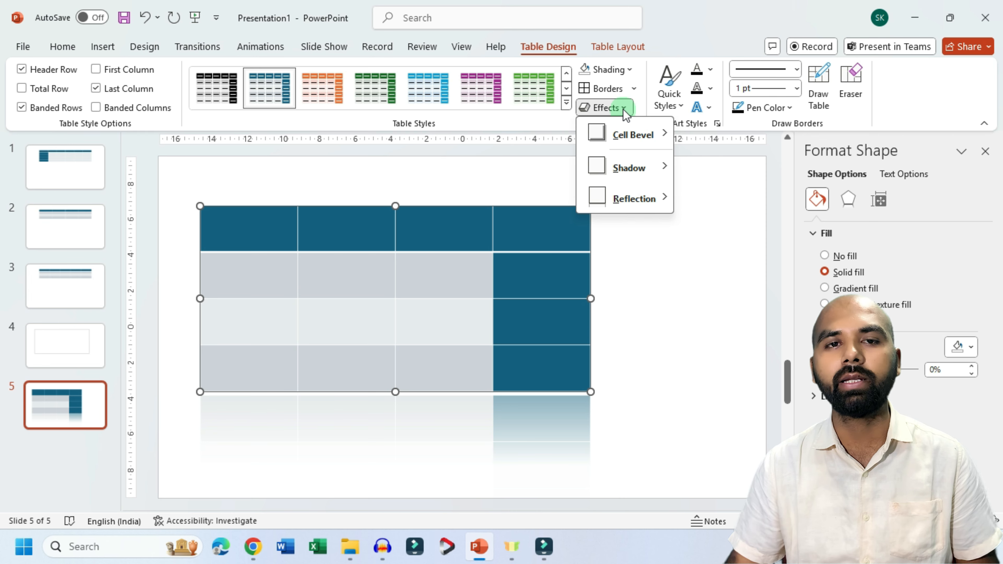
{"action": "left_click", "coordinate": [567, 103]}
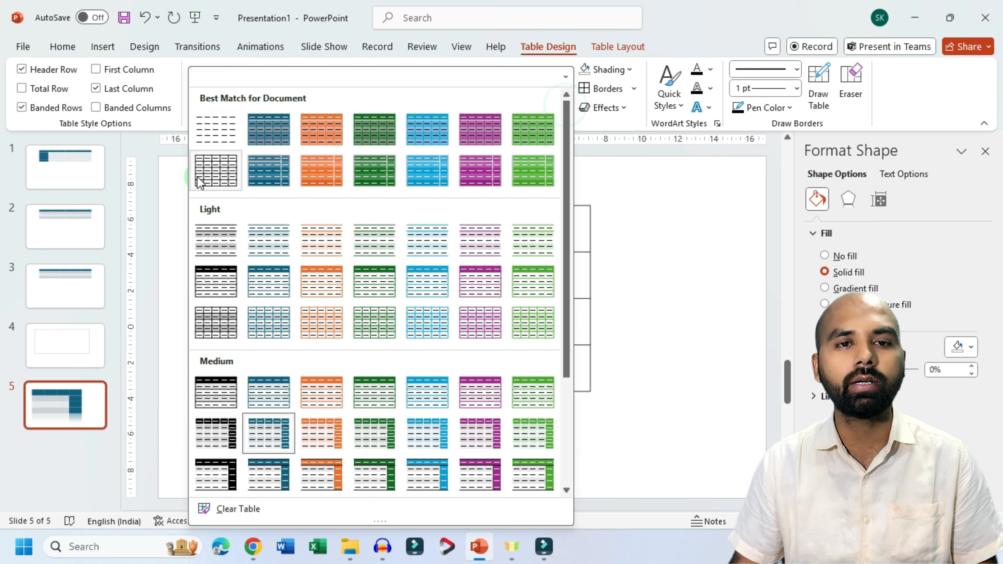
{"action": "left_click", "coordinate": [204, 172]}
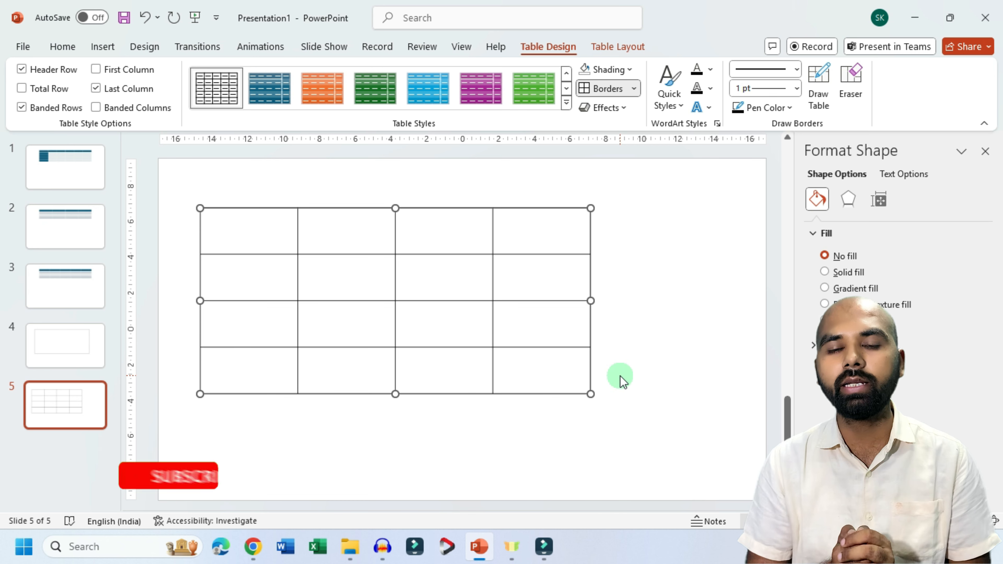
Step: Fill the table's first row with the headings Sl no, Name, Address and mobile, and deselect the table
{"action": "left_click", "coordinate": [247, 241]}
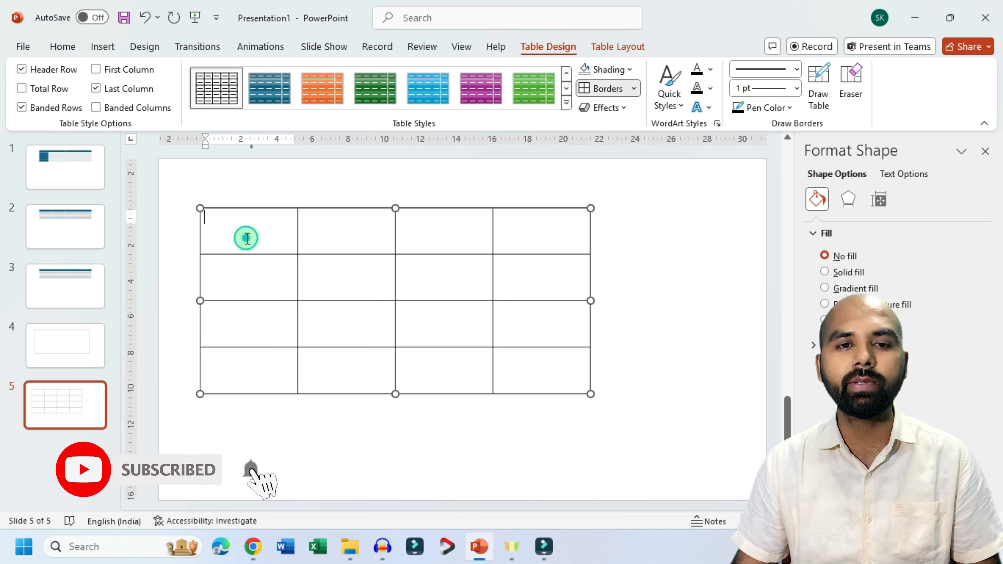
{"action": "type", "text": "sl no"}
{"action": "key", "text": "Tab"}
{"action": "type", "text": "Name"}
{"action": "key", "text": "Tab"}
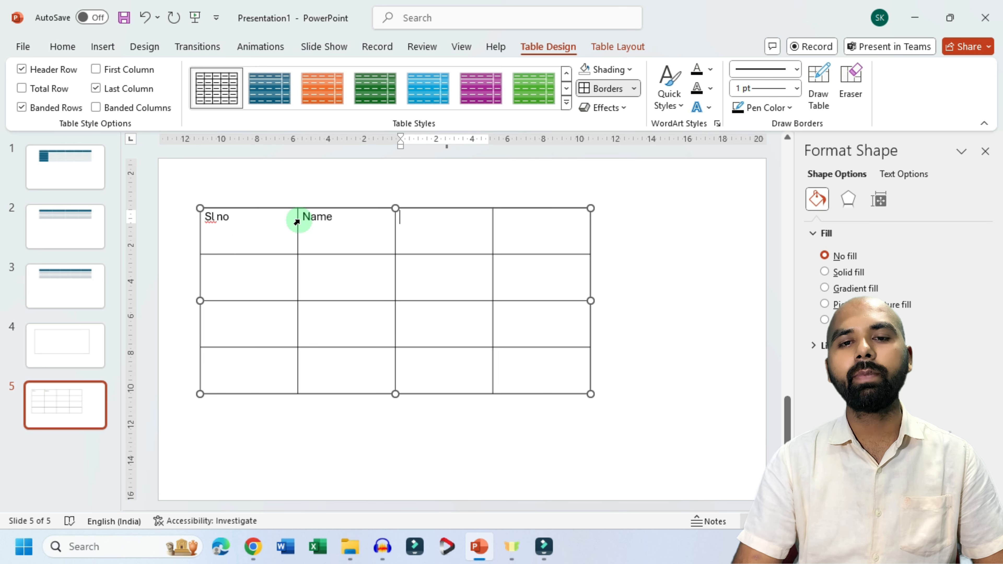
{"action": "type", "text": "address"}
{"action": "key", "text": "Tab"}
{"action": "type", "text": "mobile"}
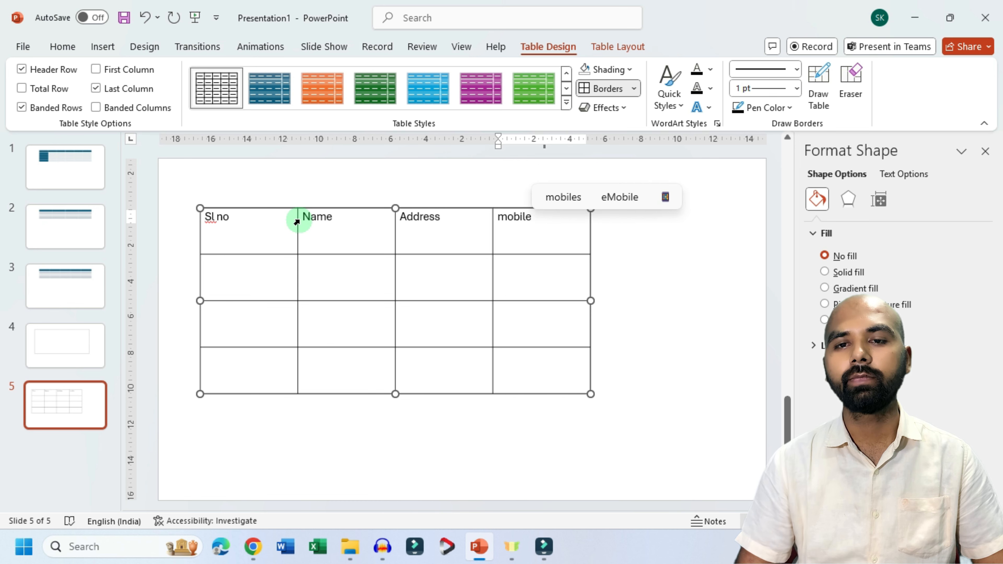
{"action": "left_click", "coordinate": [653, 252]}
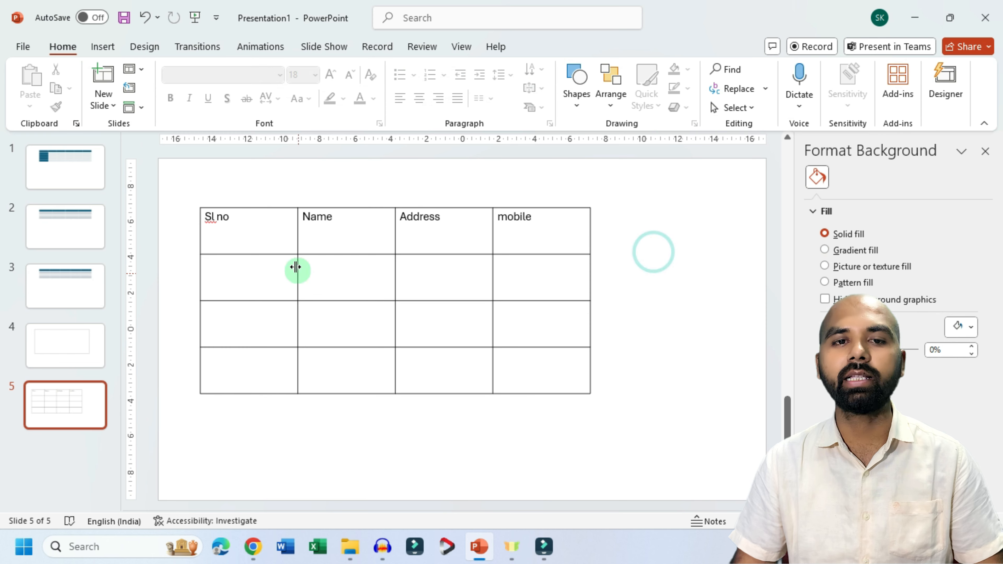
Step: Select the whole table and apply the solid light blue WordArt quick style to its text
{"action": "left_click", "coordinate": [283, 208]}
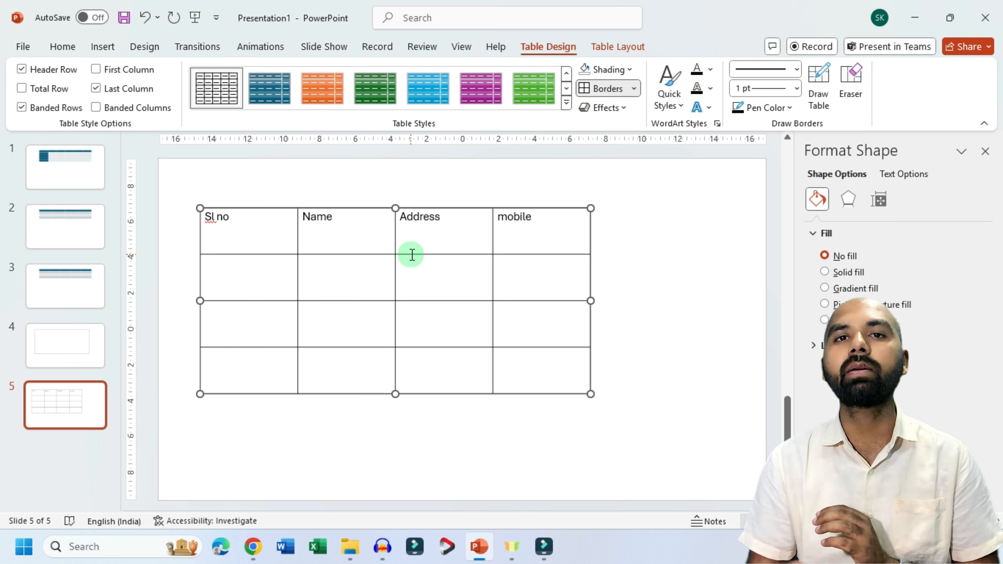
{"action": "left_click", "coordinate": [680, 107]}
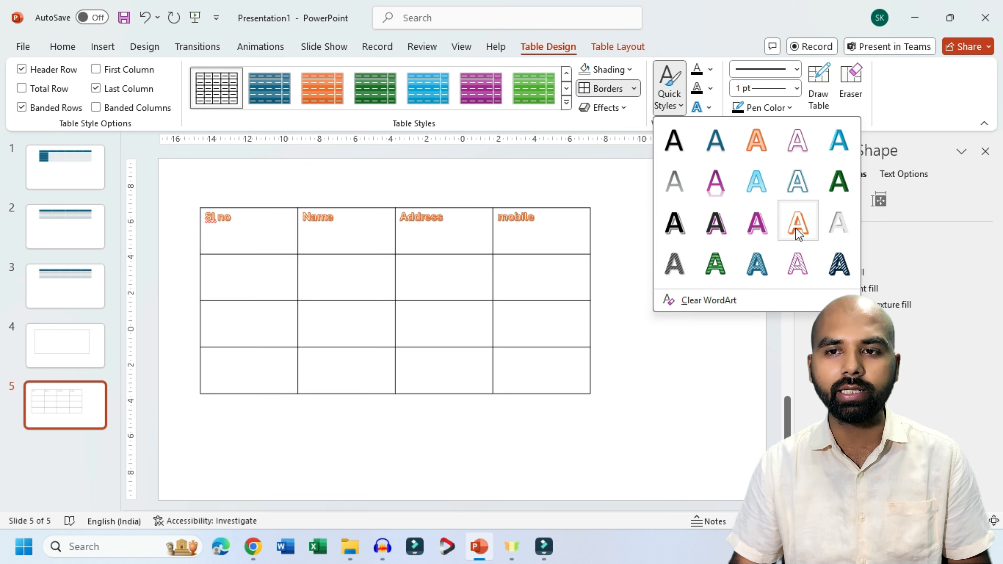
{"action": "left_click", "coordinate": [839, 141]}
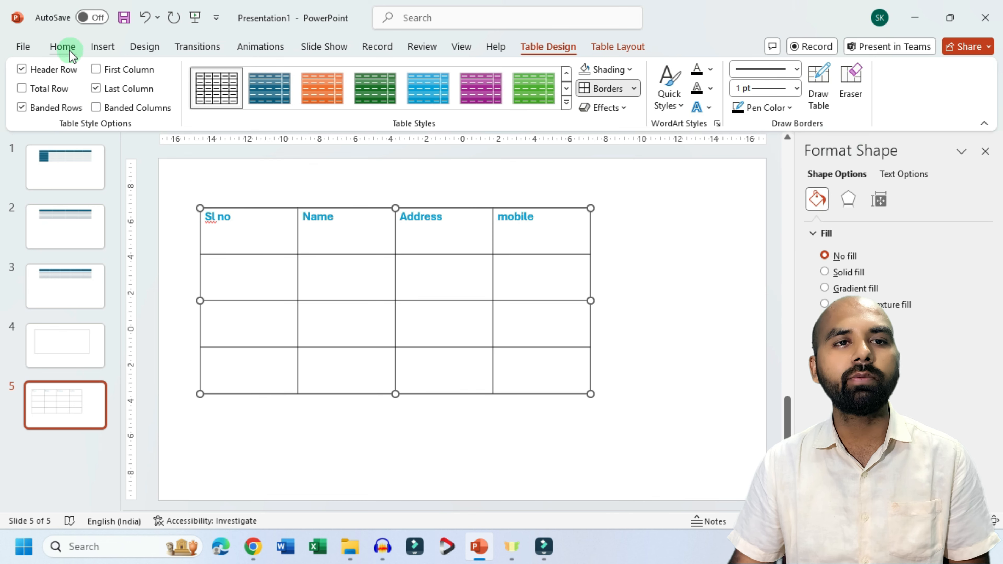